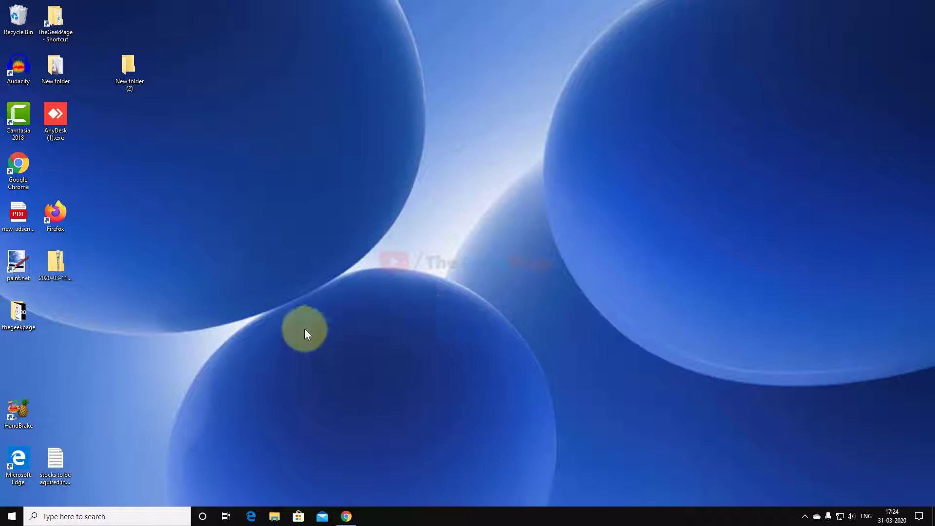
Open the Start menu from the taskbar
{"action": "left_click", "coordinate": [12, 516]}
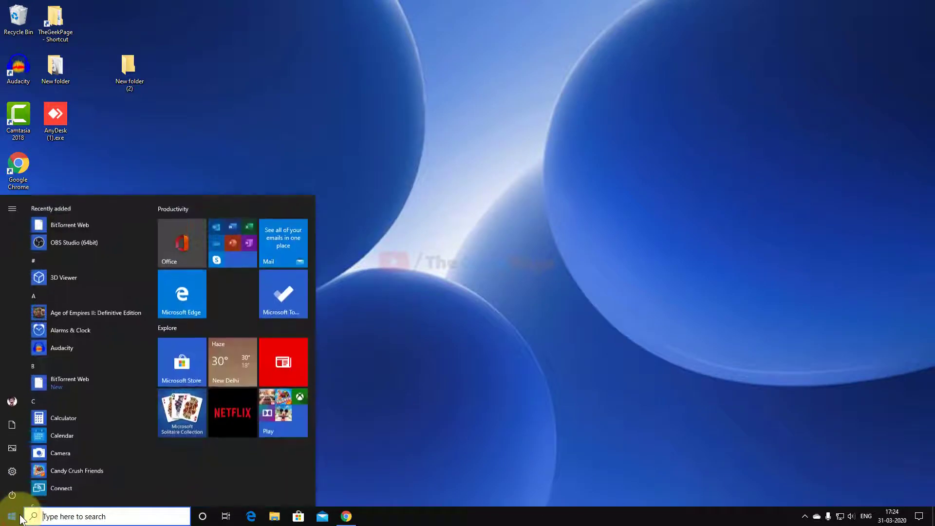
Go to Settings > Accounts > Sign-in options
{"action": "left_click", "coordinate": [15, 473]}
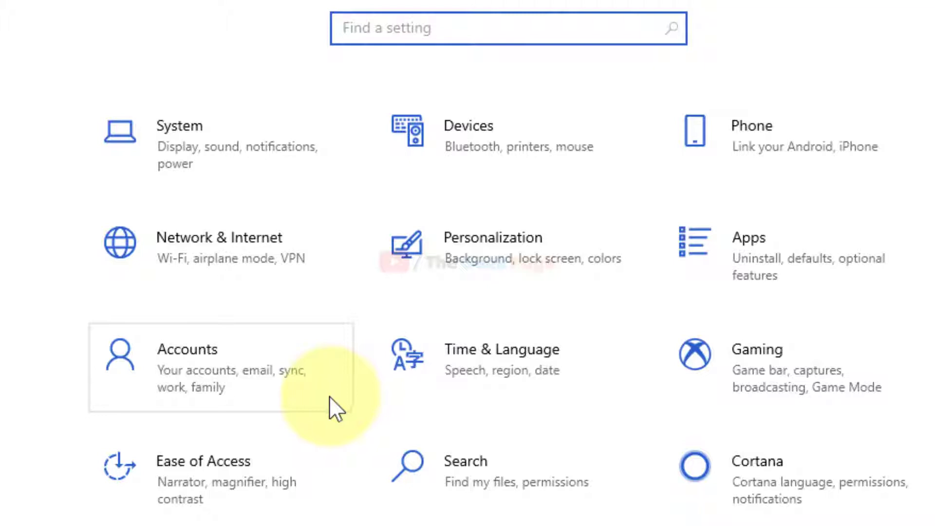
{"action": "left_click", "coordinate": [205, 362]}
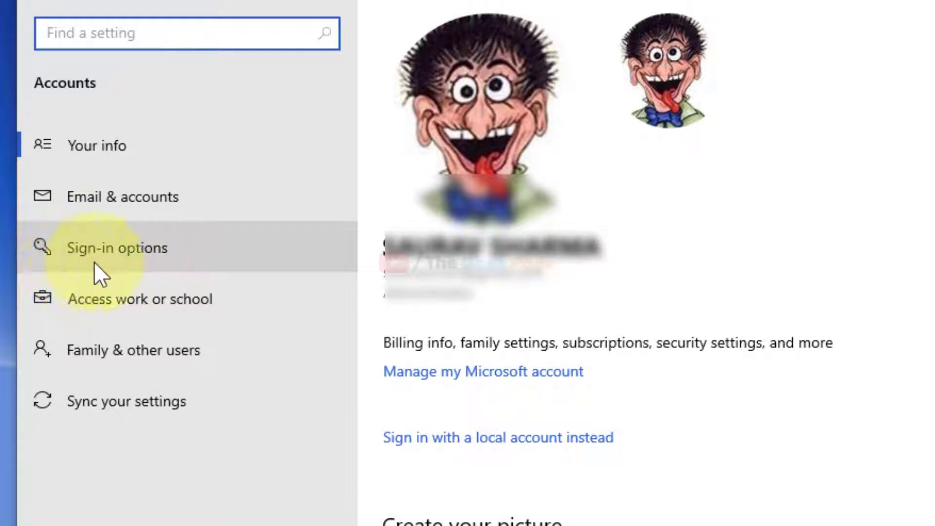
{"action": "left_click", "coordinate": [139, 257]}
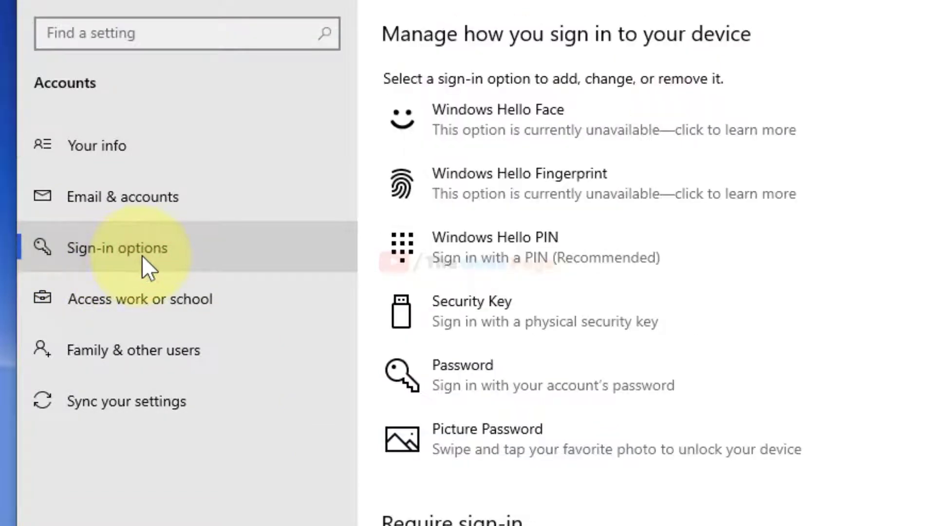
{"action": "scroll", "coordinate": [795, 344], "scroll_direction": "down", "scroll_amount": 5}
{"action": "scroll", "coordinate": [795, 348], "scroll_direction": "down", "scroll_amount": 2}
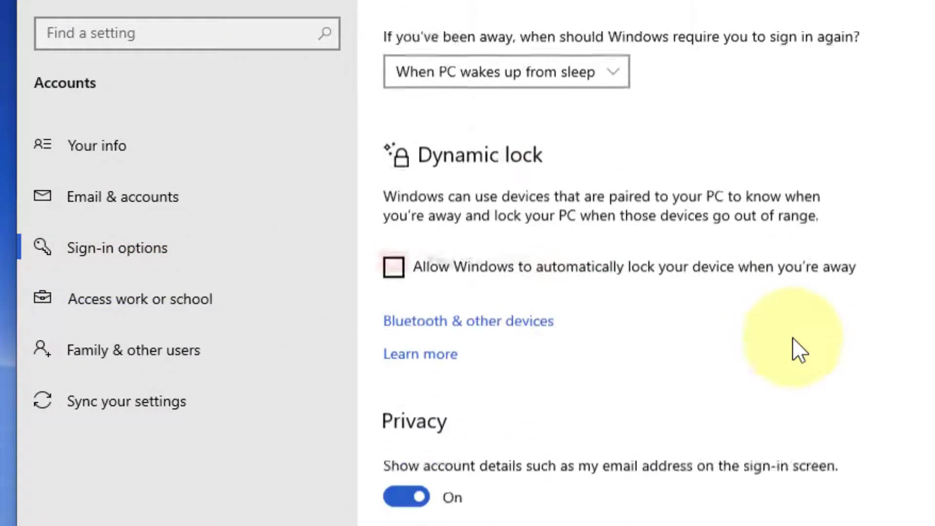
{"action": "scroll", "coordinate": [795, 349], "scroll_direction": "down", "scroll_amount": 4}
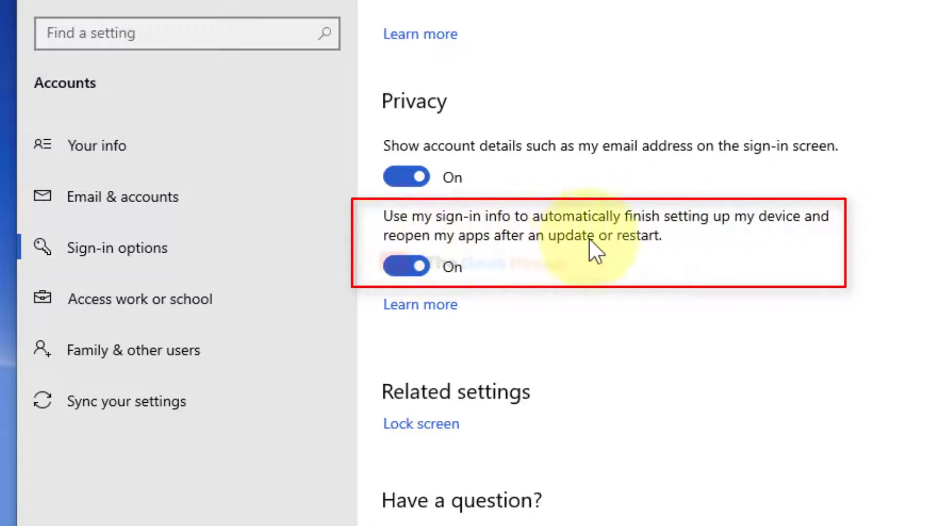
Turn off 'Use my sign-in info to automatically finish setting up my device and reopen my apps'
{"action": "left_click", "coordinate": [398, 267]}
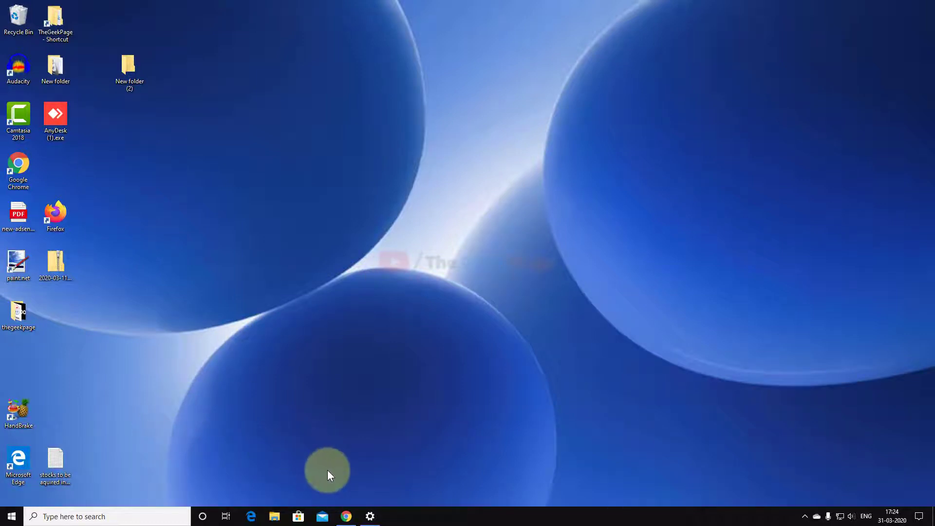
Launch Google Chrome from taskbar search and widen its window
{"action": "left_click", "coordinate": [114, 517]}
{"action": "left_click", "coordinate": [73, 265]}
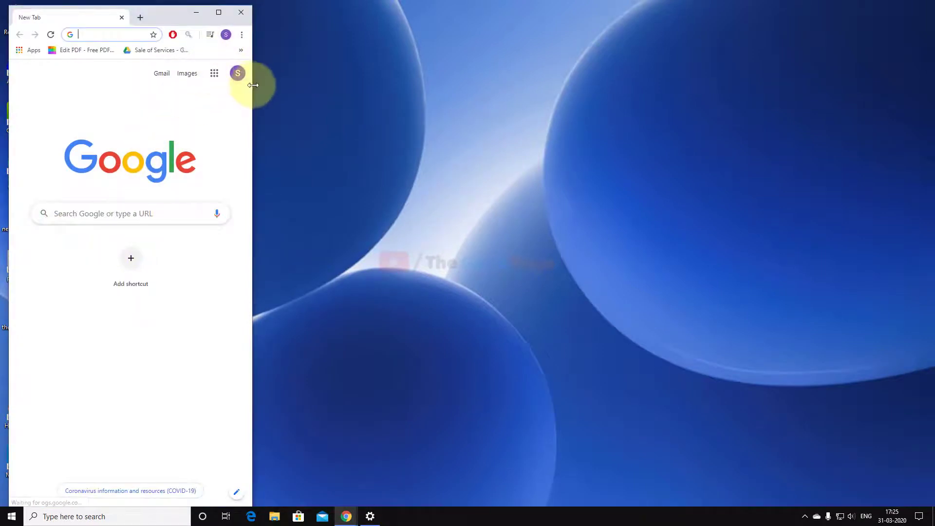
{"action": "left_click_drag", "start_coordinate": [254, 85], "coordinate": [435, 95]}
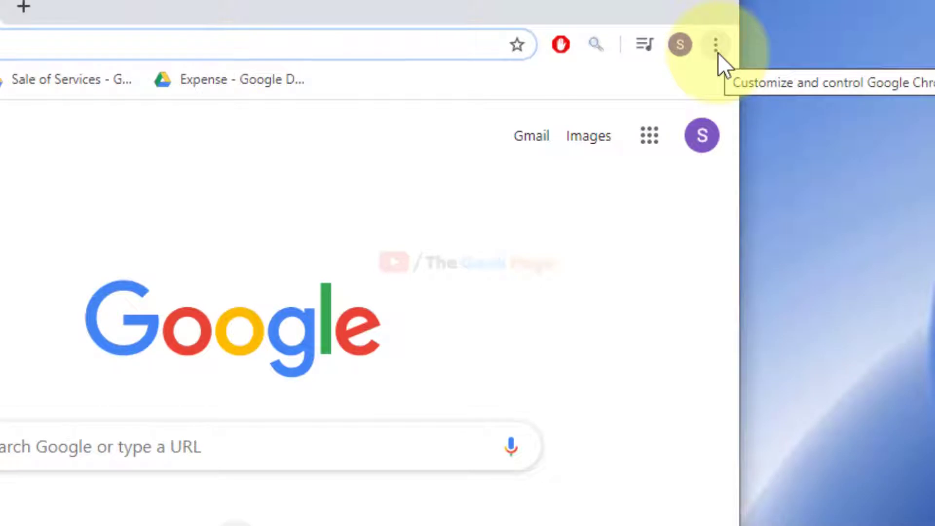
Open Chrome's Settings page and expand the Advanced settings
{"action": "left_click", "coordinate": [715, 45]}
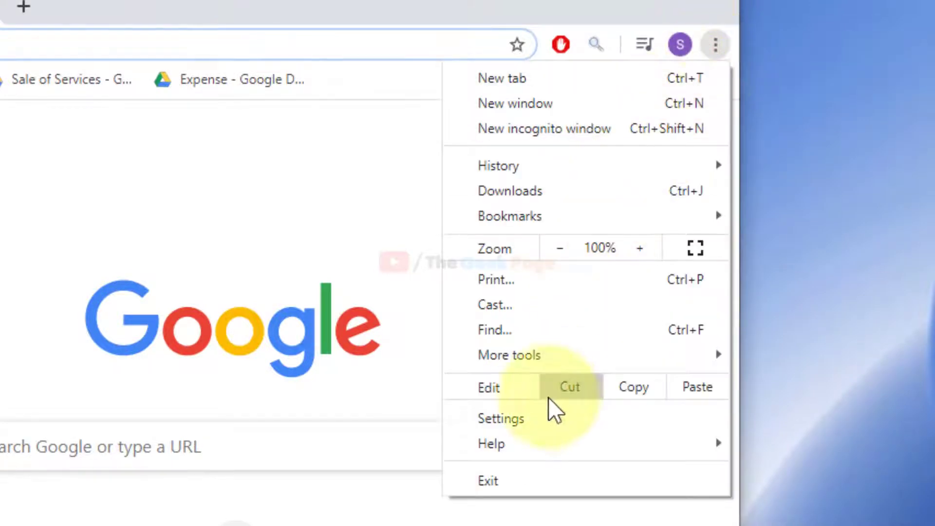
{"action": "left_click", "coordinate": [517, 419]}
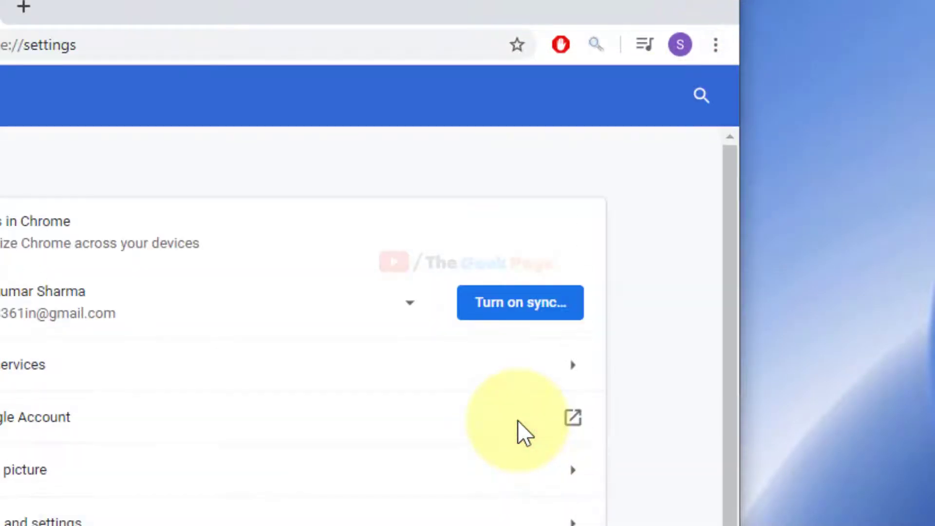
{"action": "scroll", "coordinate": [418, 460], "scroll_direction": "down", "scroll_amount": 10}
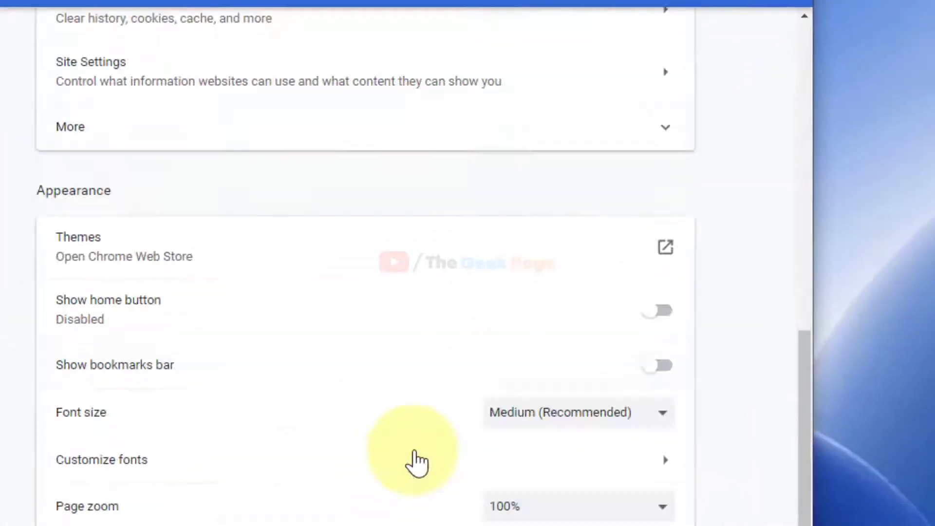
{"action": "scroll", "coordinate": [419, 461], "scroll_direction": "down", "scroll_amount": 5}
{"action": "scroll", "coordinate": [453, 397], "scroll_direction": "down", "scroll_amount": 3}
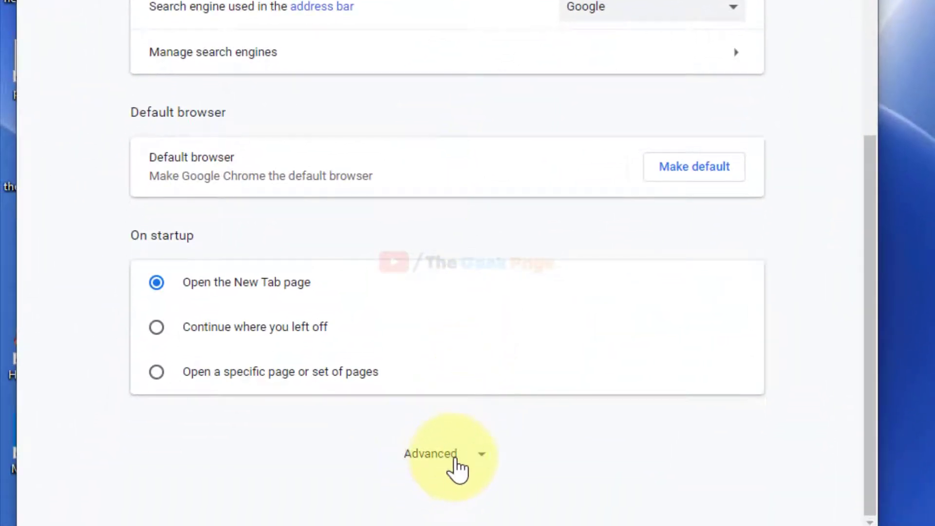
{"action": "left_click", "coordinate": [458, 467]}
{"action": "scroll", "coordinate": [455, 471], "scroll_direction": "down", "scroll_amount": 5}
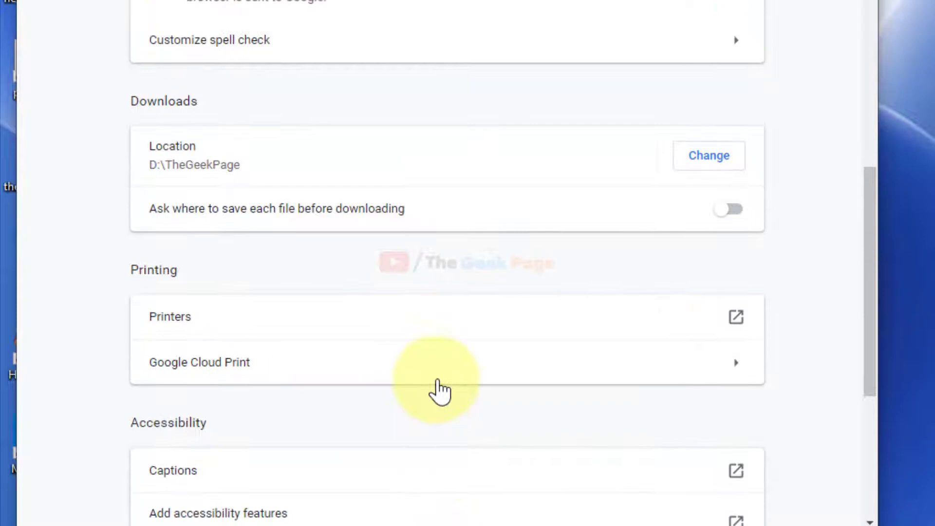
{"action": "scroll", "coordinate": [440, 391], "scroll_direction": "down", "scroll_amount": 4}
{"action": "scroll", "coordinate": [438, 390], "scroll_direction": "down", "scroll_amount": 1}
{"action": "scroll", "coordinate": [438, 391], "scroll_direction": "down", "scroll_amount": 1}
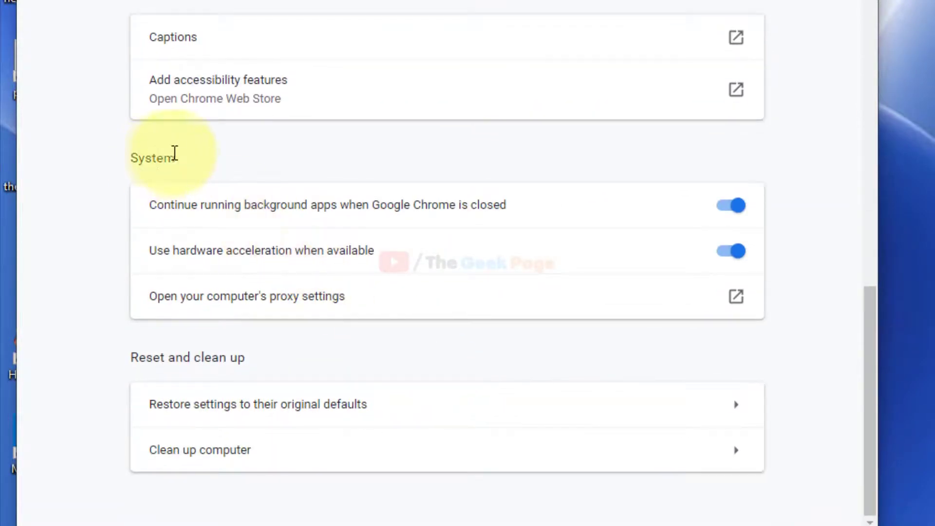
Disable 'Continue running background apps when Google Chrome is closed' and launch Task Manager from the taskbar
{"action": "left_click_drag", "start_coordinate": [176, 159], "coordinate": [129, 158]}
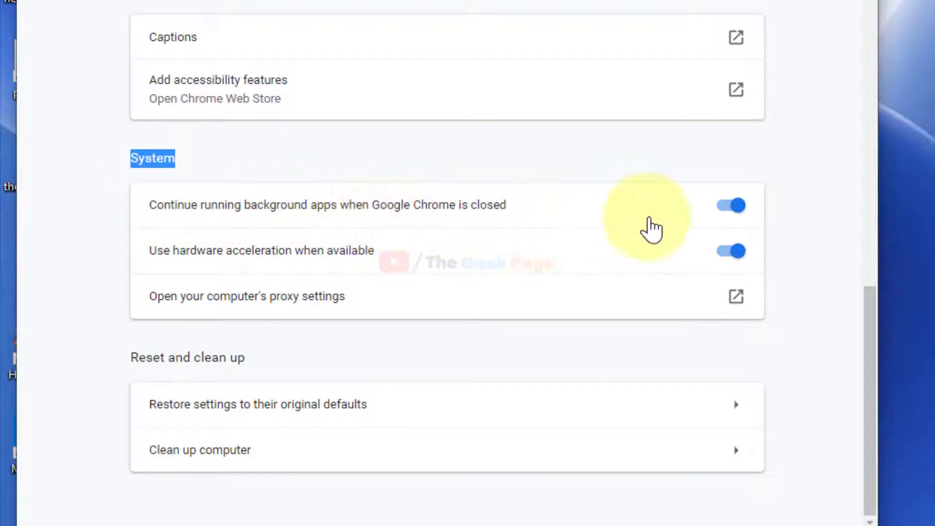
{"action": "left_click", "coordinate": [735, 211]}
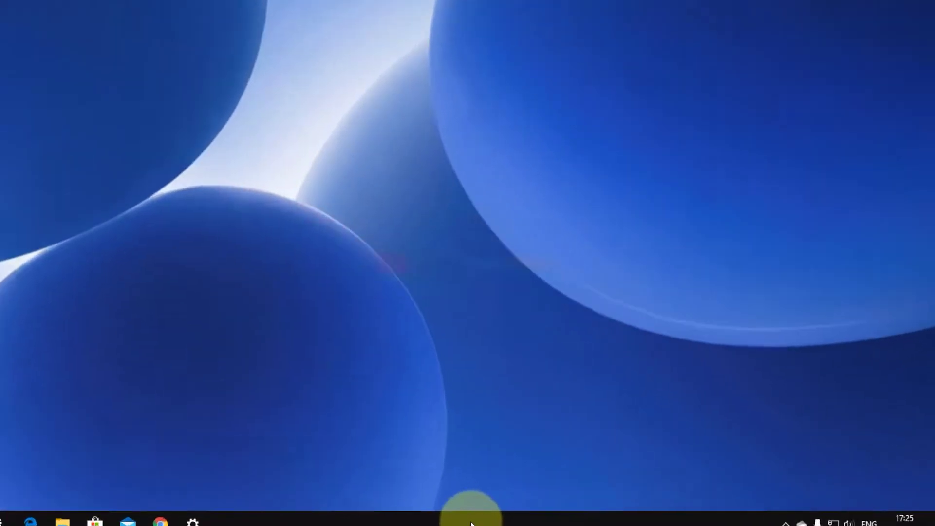
{"action": "right_click", "coordinate": [575, 519]}
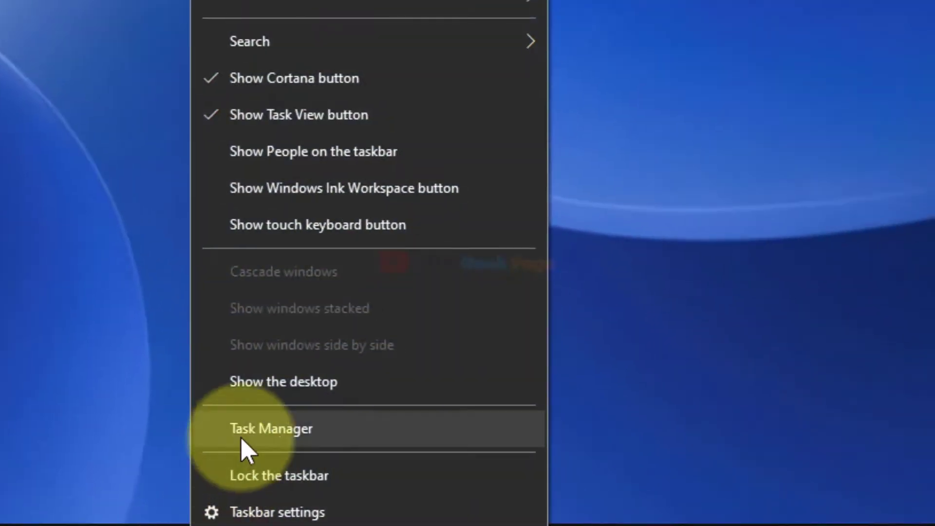
{"action": "left_click", "coordinate": [267, 442]}
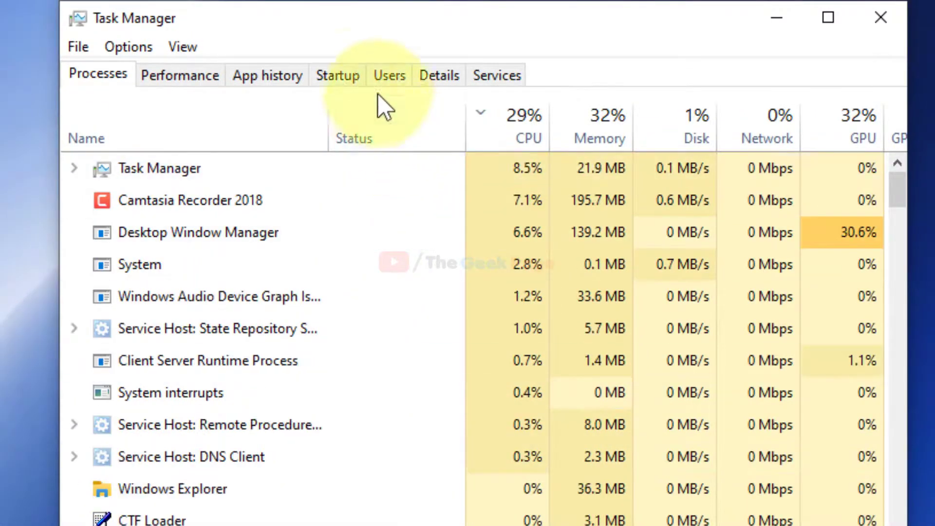
Review the Startup apps list, including Microsoft OneDrive, leave it unchanged, and close Task Manager
{"action": "left_click", "coordinate": [339, 76]}
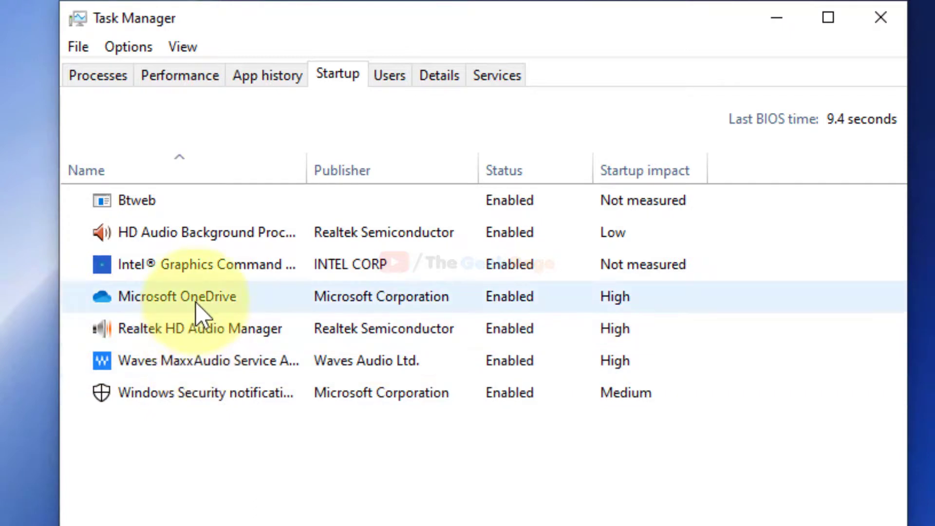
{"action": "right_click", "coordinate": [196, 301]}
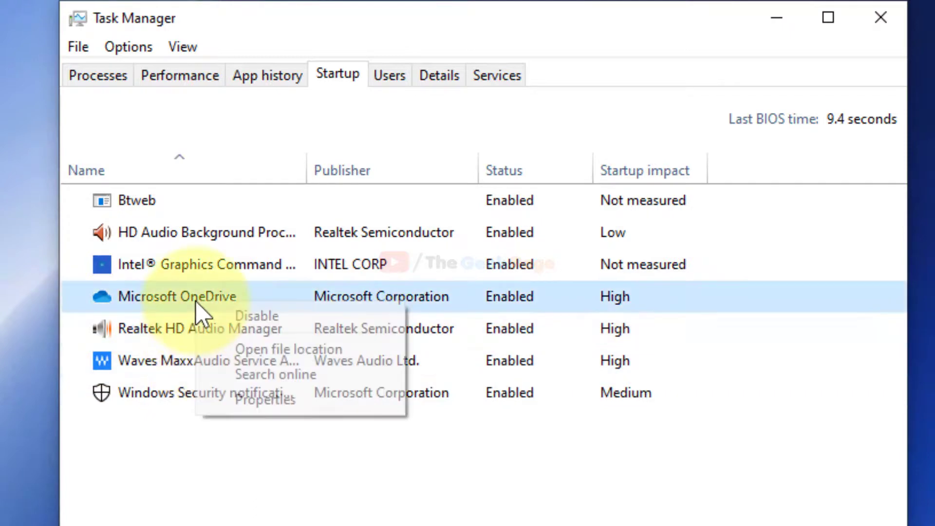
{"action": "left_click", "coordinate": [234, 476]}
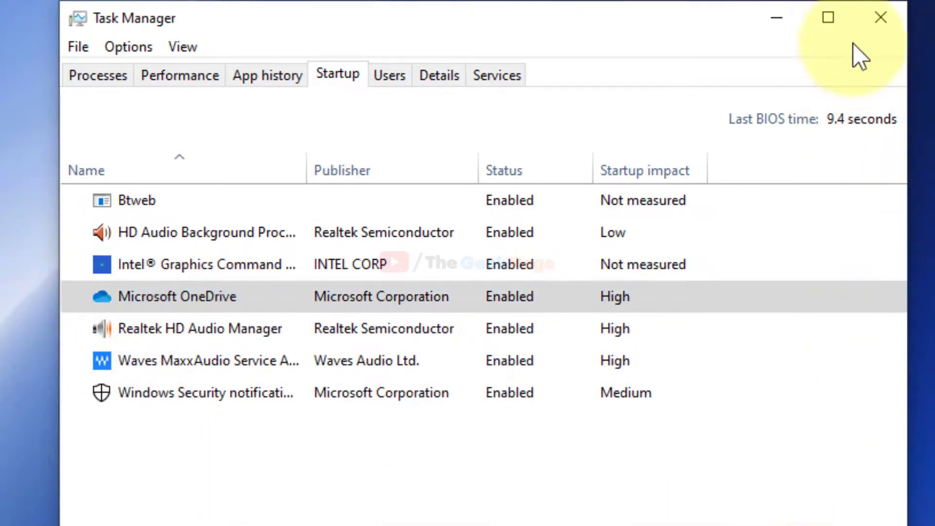
{"action": "left_click", "coordinate": [873, 30]}
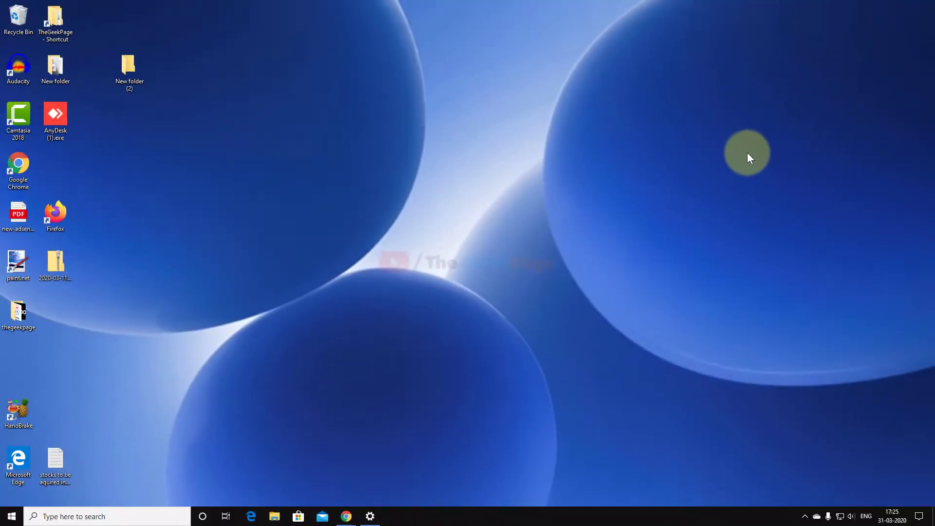